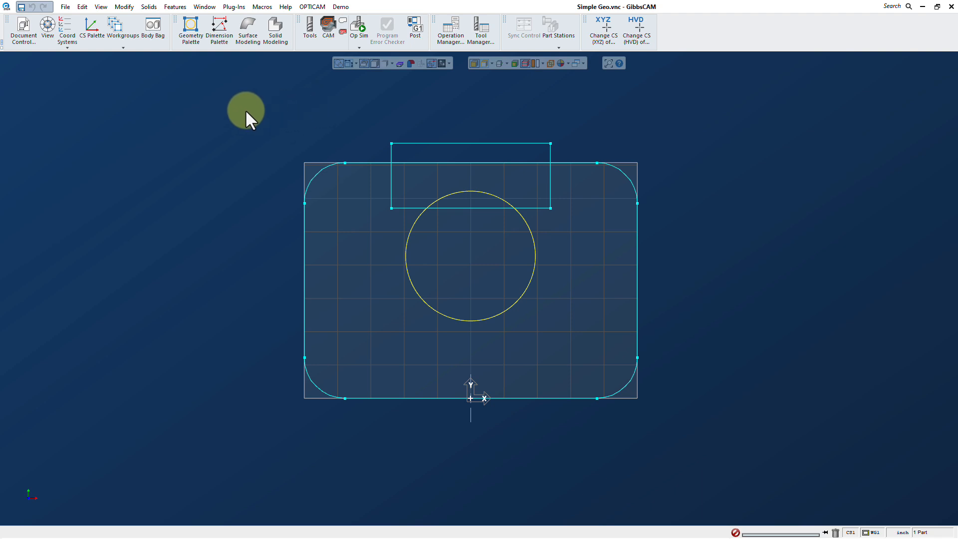
Step: Subtract the upper rectangle from the rounded rectangle using the Combine Shapes operations
{"action": "left_click", "coordinate": [189, 31]}
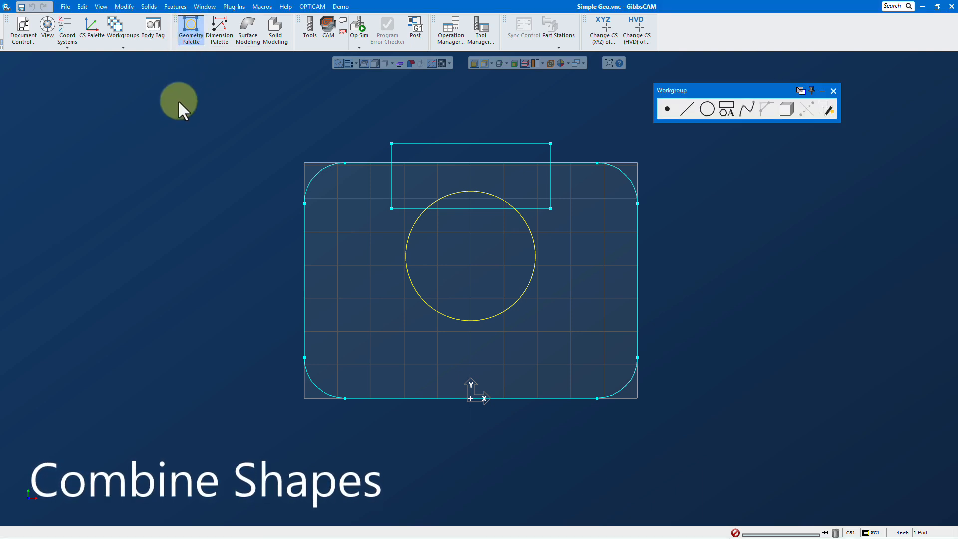
{"action": "left_click", "coordinate": [728, 110]}
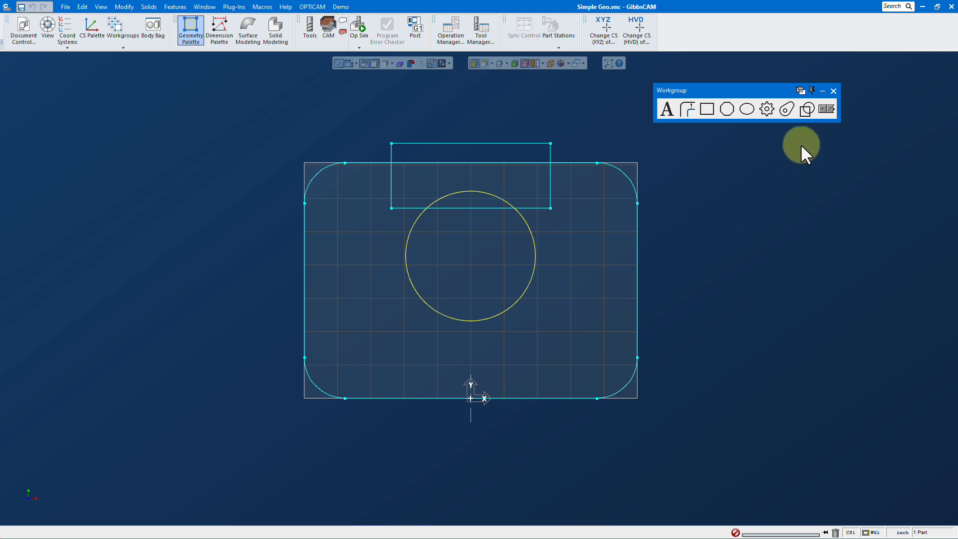
{"action": "left_click", "coordinate": [807, 119]}
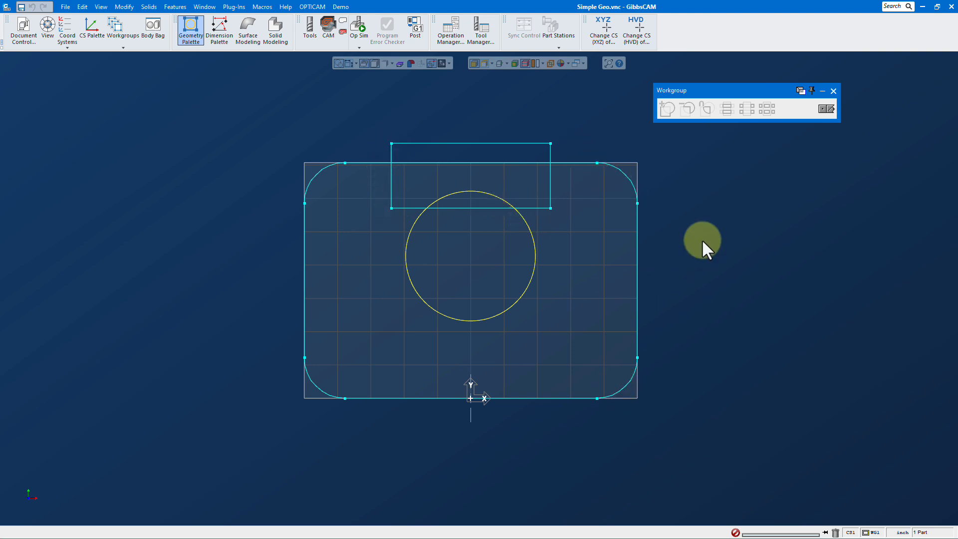
{"action": "left_click", "coordinate": [628, 178]}
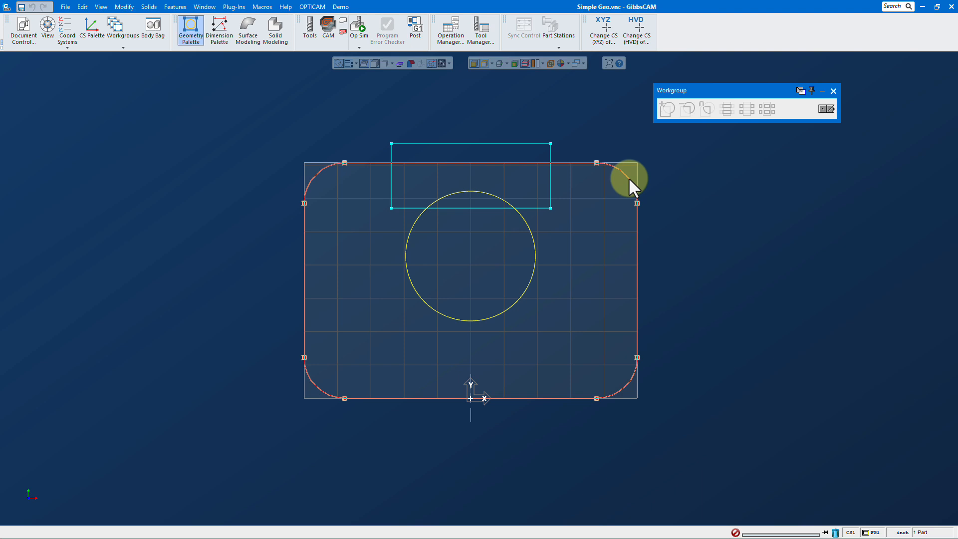
{"action": "left_click", "coordinate": [544, 208], "text": "shift"}
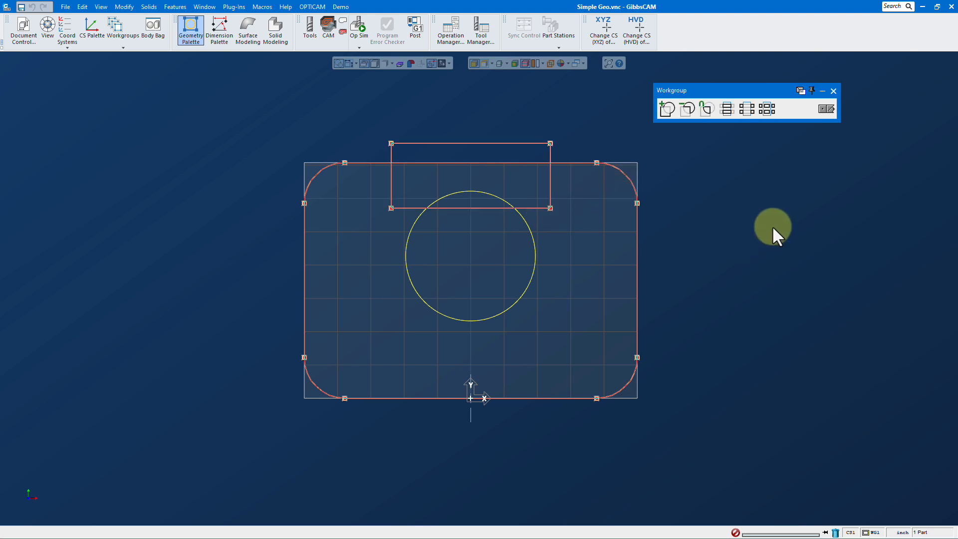
{"action": "left_click", "coordinate": [691, 111]}
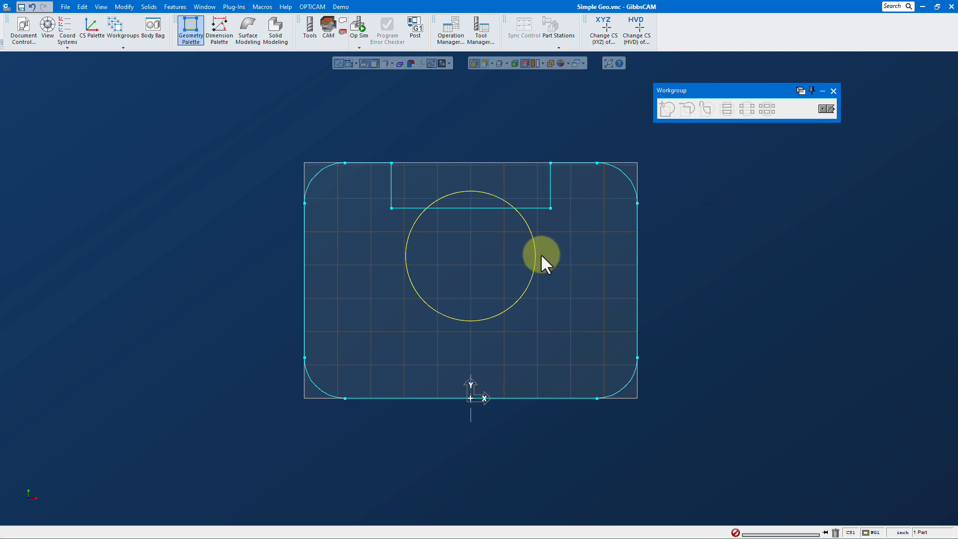
Step: Add the circle to the notched outline as one combined shape, and leave the Combine Shapes tools
{"action": "double_click", "coordinate": [634, 189]}
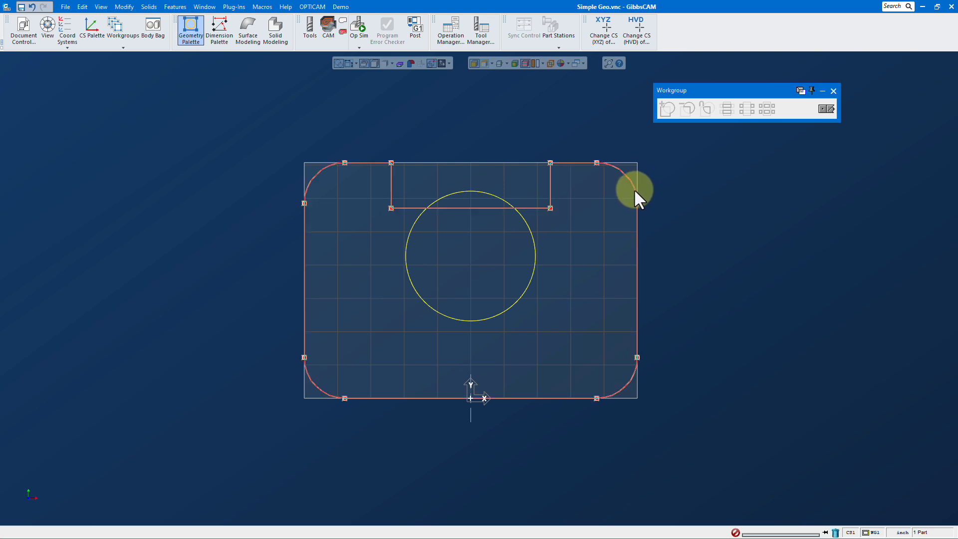
{"action": "left_click", "coordinate": [514, 301]}
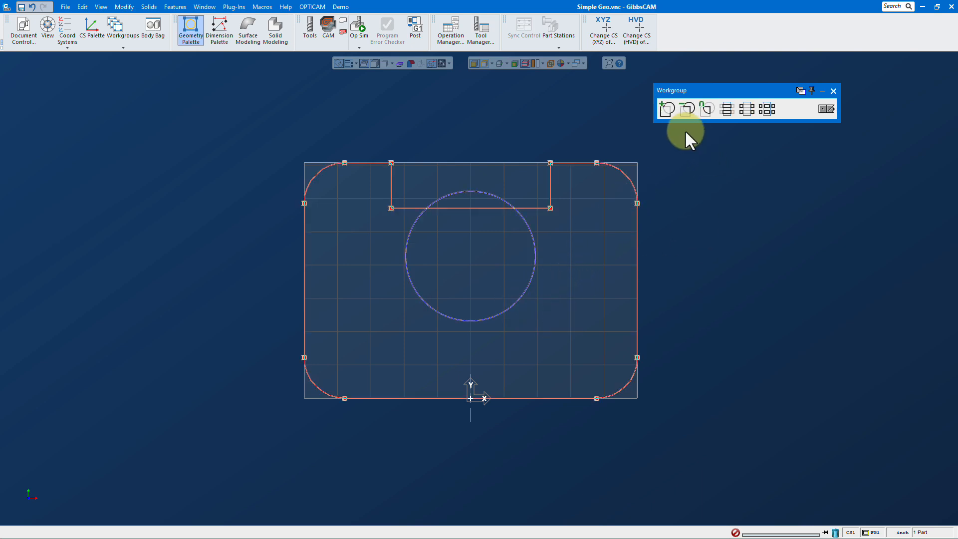
{"action": "left_click", "coordinate": [667, 109]}
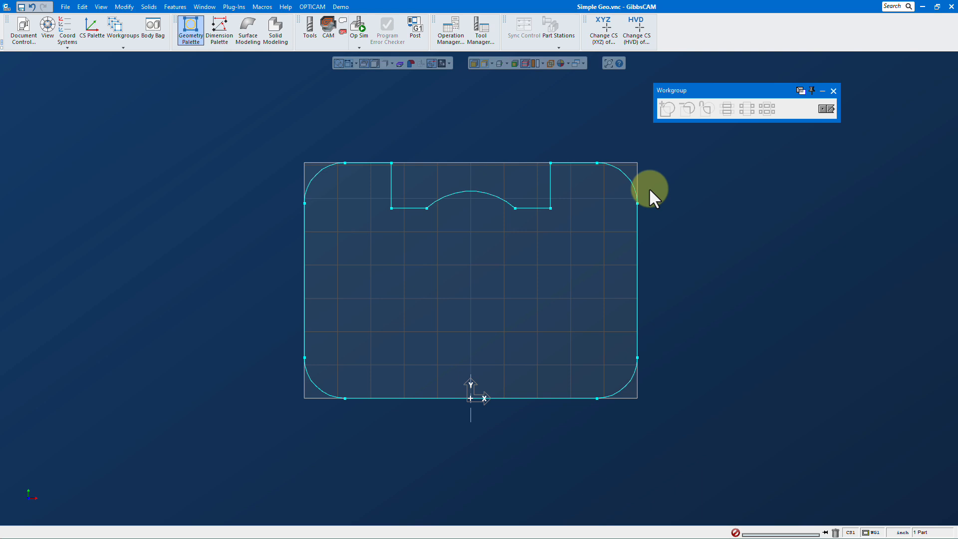
{"action": "left_click", "coordinate": [827, 109]}
{"action": "left_click", "coordinate": [826, 109]}
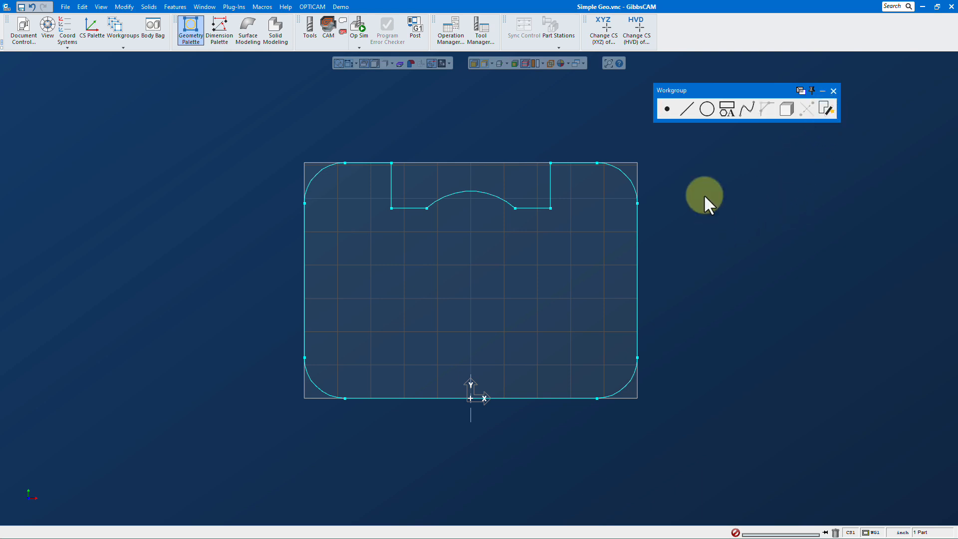
Step: Sketch a sloping line freehand across the middle of the outline, extending past both of its sides
{"action": "left_click", "coordinate": [686, 109]}
{"action": "left_click", "coordinate": [795, 109]}
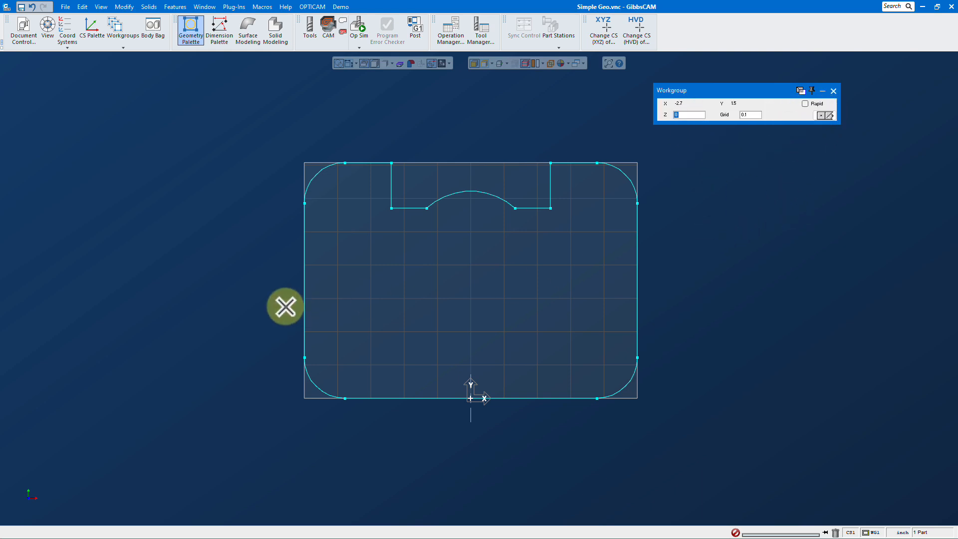
{"action": "left_click", "coordinate": [269, 314]}
{"action": "left_click", "coordinate": [666, 248]}
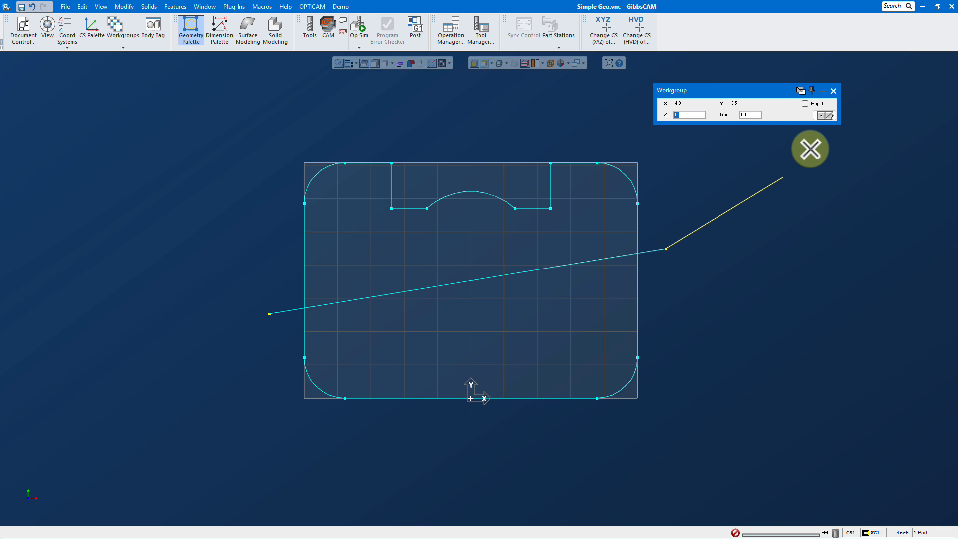
{"action": "left_click", "coordinate": [825, 115]}
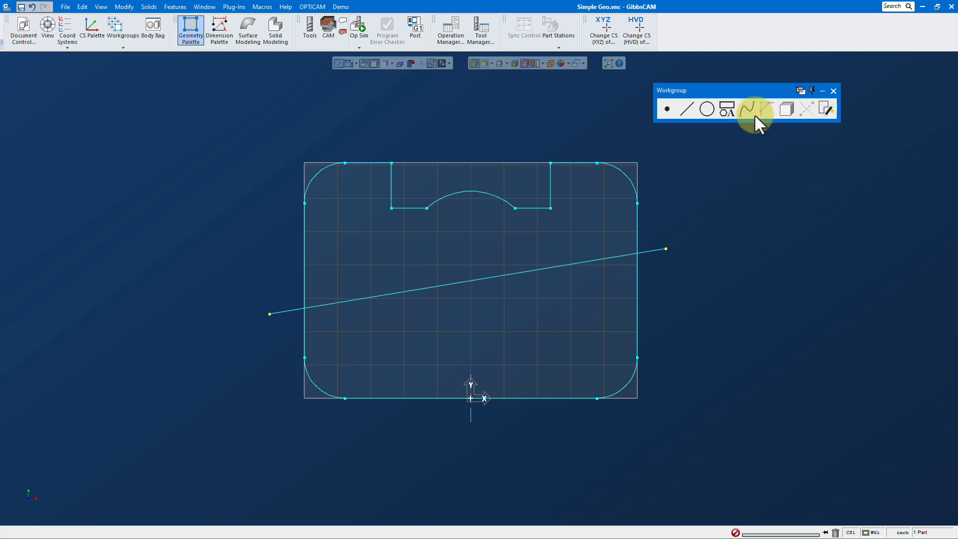
Step: Try trimming the sloping line to its part inside the outline, and separately to its parts outside, undoing each trim
{"action": "left_click", "coordinate": [726, 110]}
{"action": "left_click", "coordinate": [807, 111]}
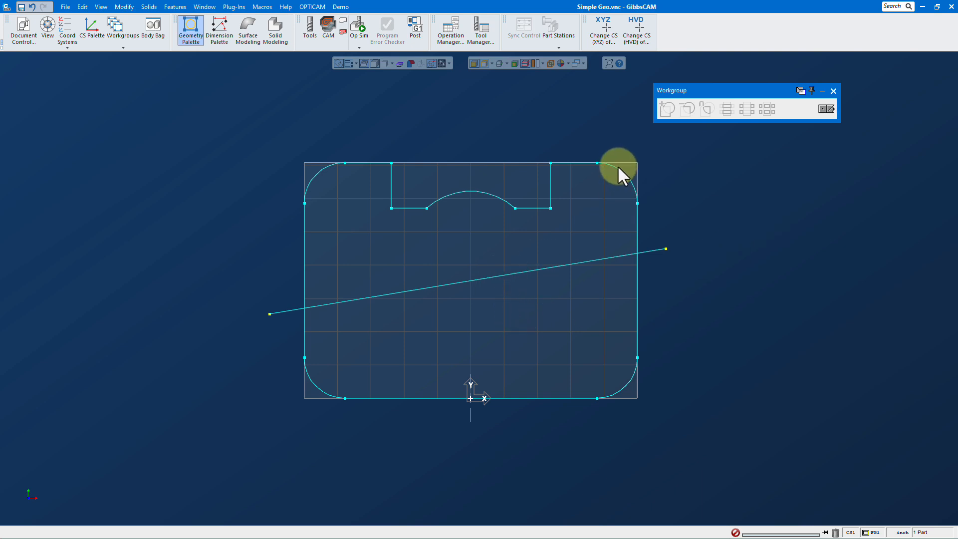
{"action": "double_click", "coordinate": [637, 290]}
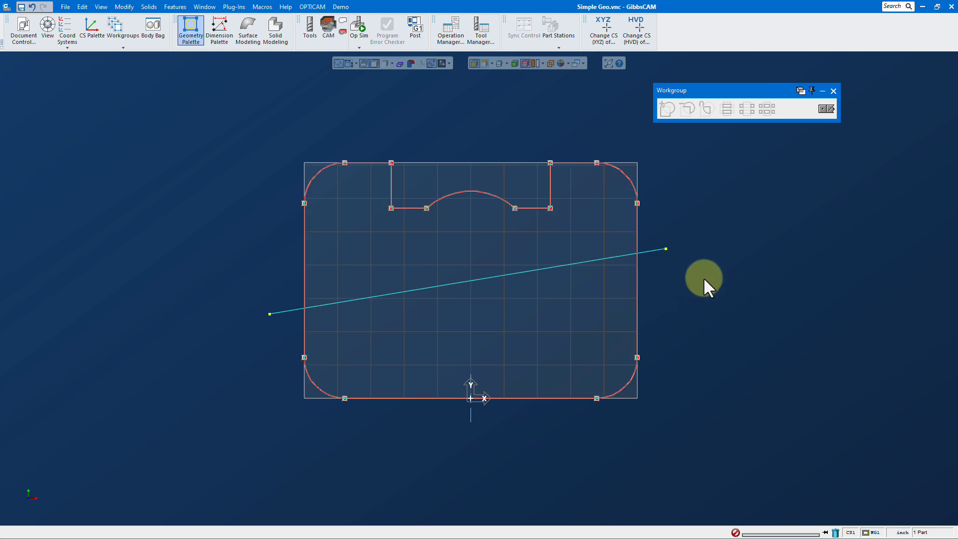
{"action": "left_click", "coordinate": [609, 256], "text": "shift"}
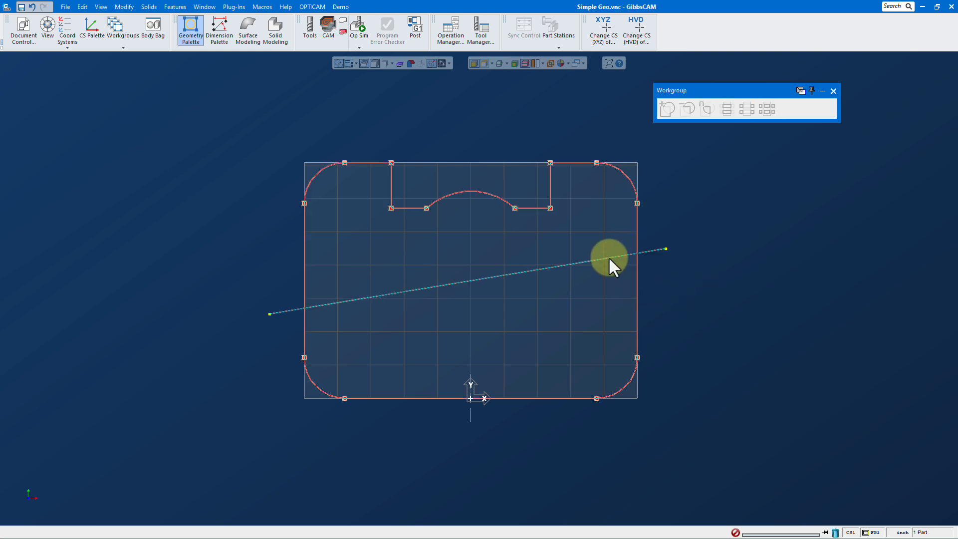
{"action": "left_click", "coordinate": [728, 110]}
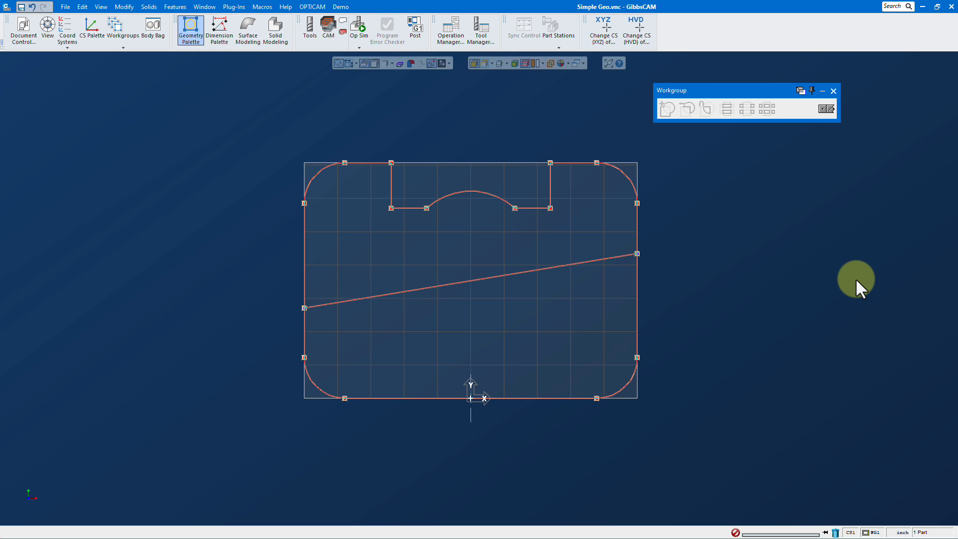
{"action": "key", "text": "ctrl+z"}
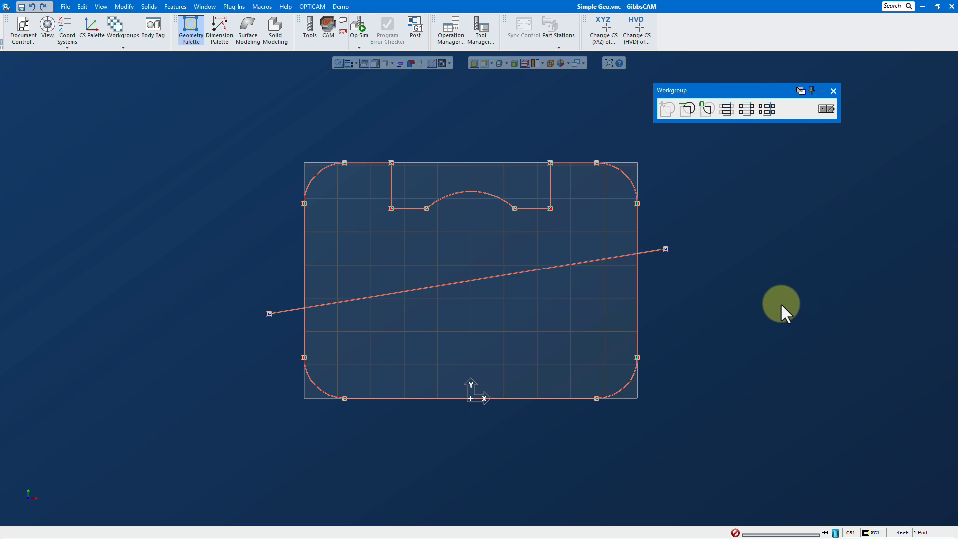
{"action": "left_click", "coordinate": [747, 108]}
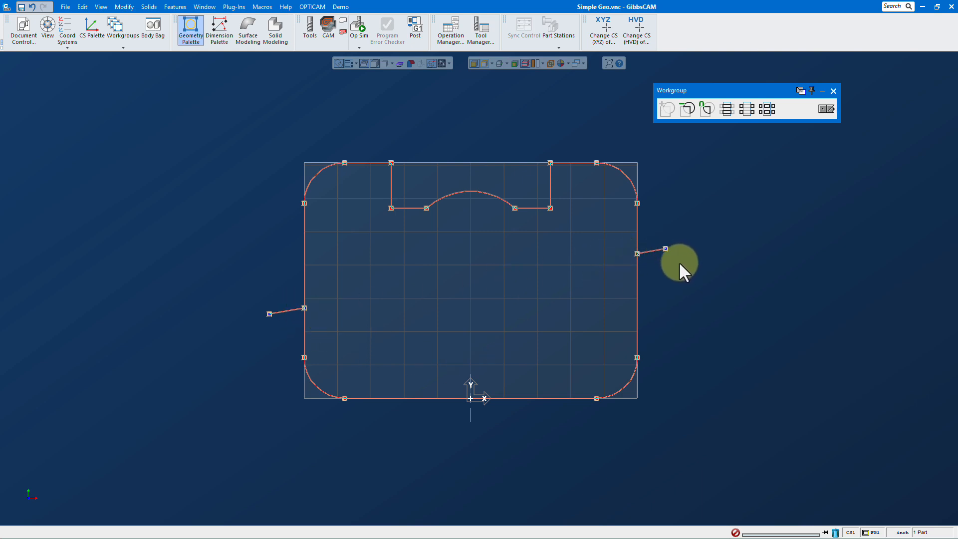
{"action": "key", "text": "ctrl+z"}
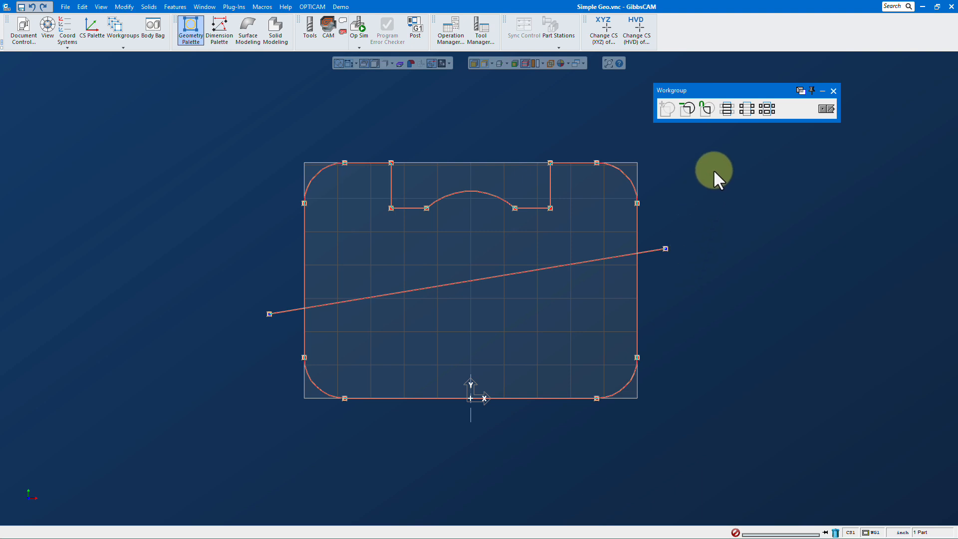
Step: Try splitting the sloping line where it crosses the outline, check the inner and outer segments, and undo the split
{"action": "left_click", "coordinate": [771, 110]}
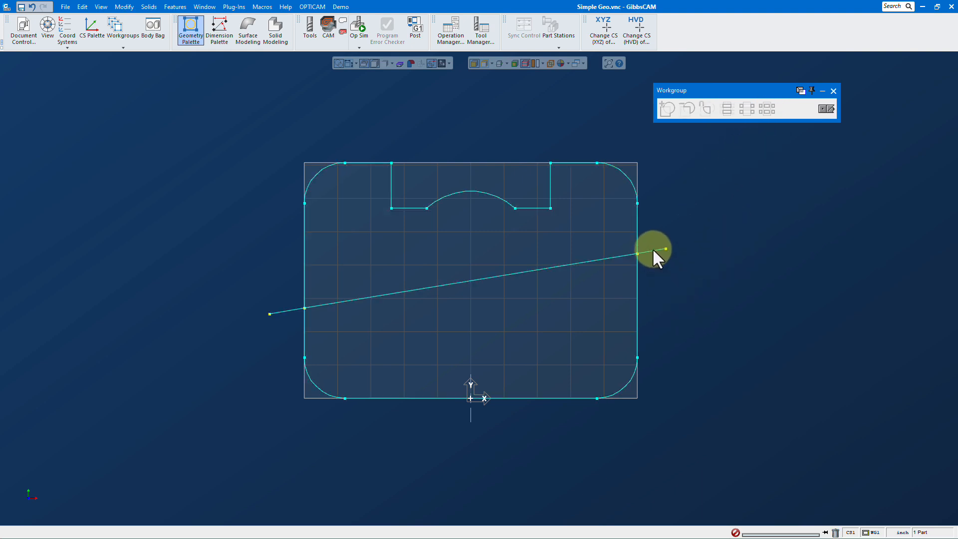
{"action": "left_click", "coordinate": [562, 265]}
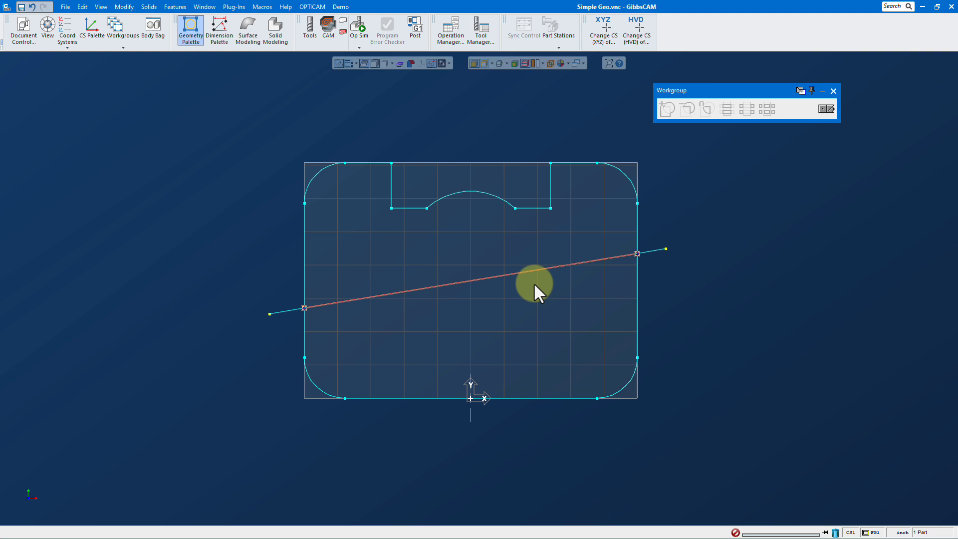
{"action": "left_click", "coordinate": [277, 311]}
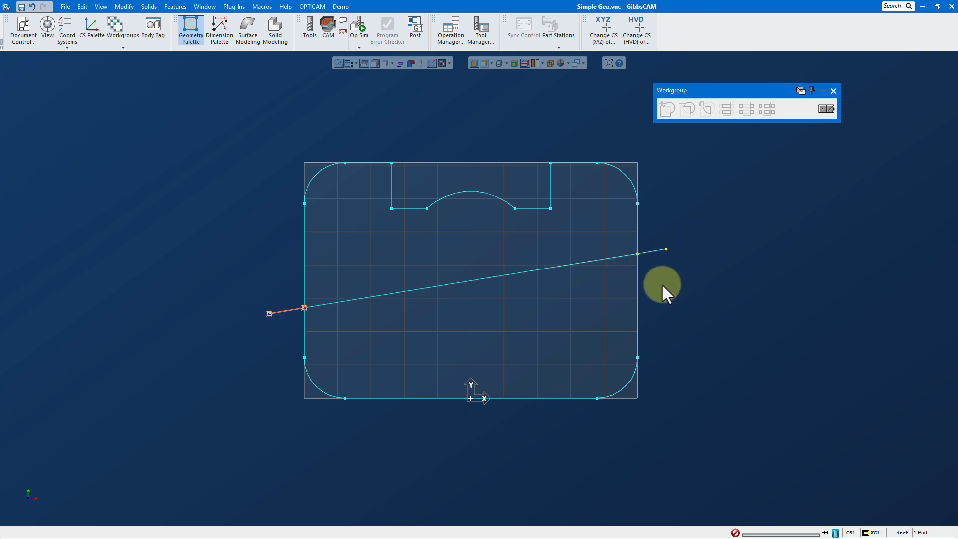
{"action": "key", "text": "ctrl+z"}
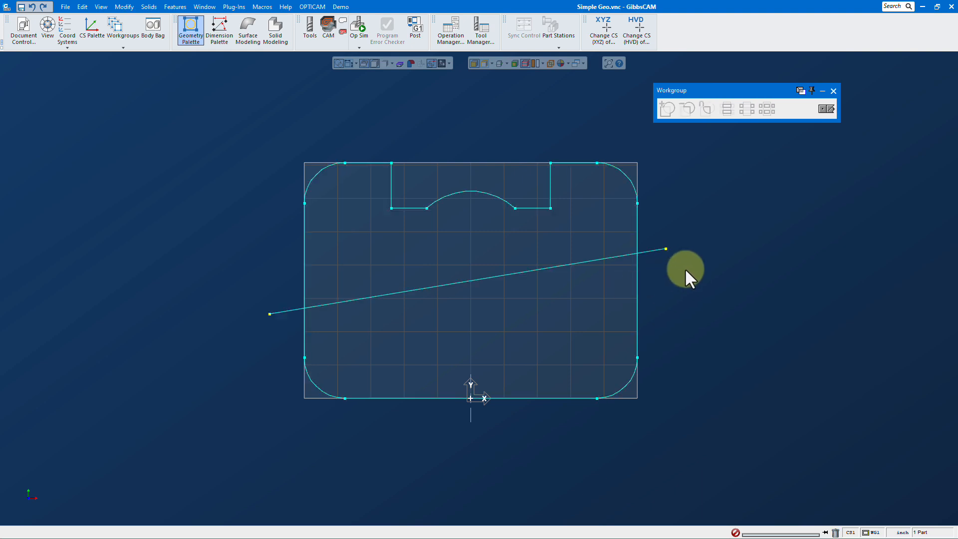
Step: Leave the Combine Shapes tools and delete the sloping line crossing the outline
{"action": "left_click", "coordinate": [826, 108]}
{"action": "left_click", "coordinate": [826, 109]}
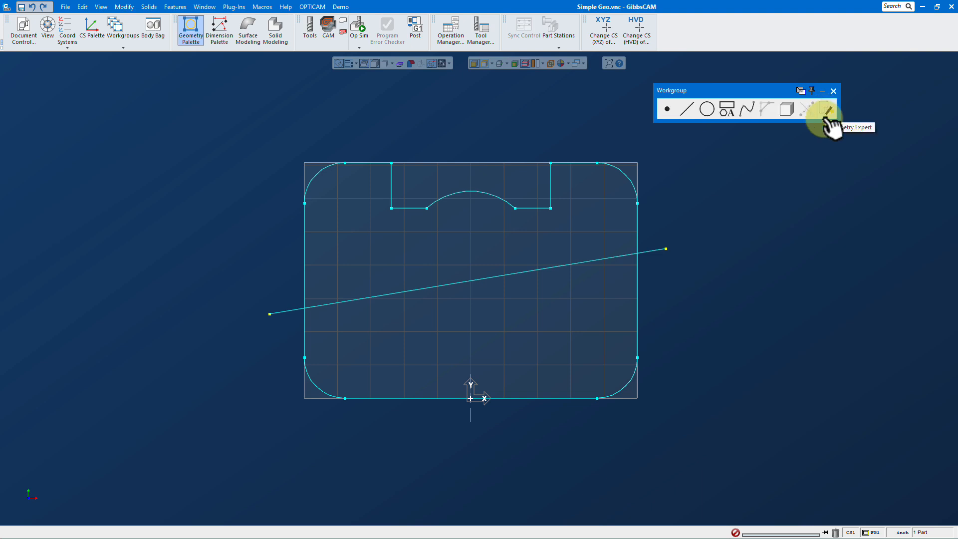
{"action": "left_click", "coordinate": [656, 249]}
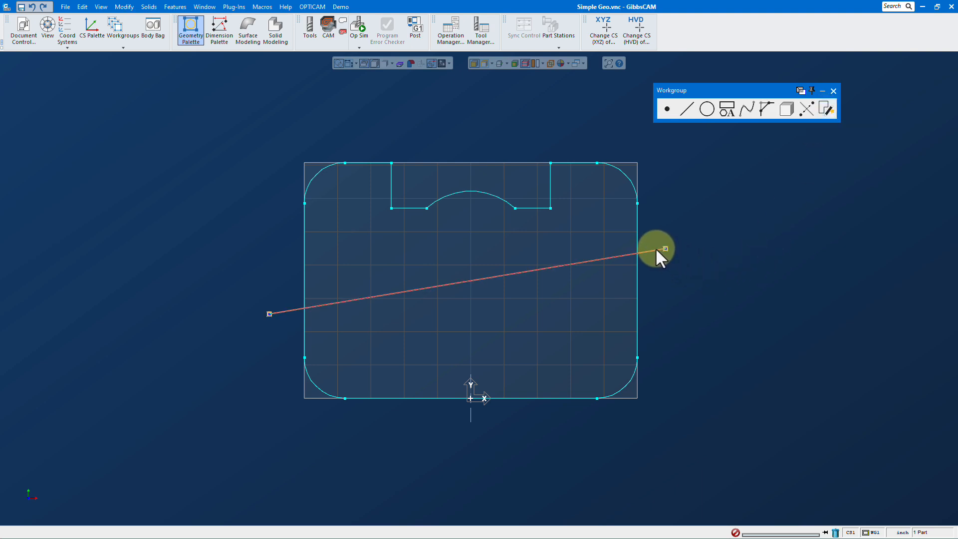
{"action": "key", "text": "Delete"}
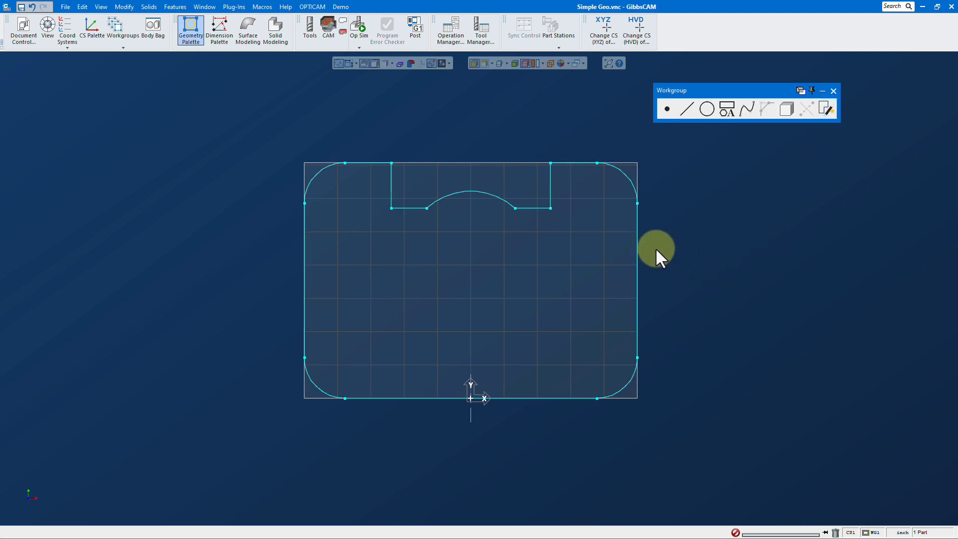